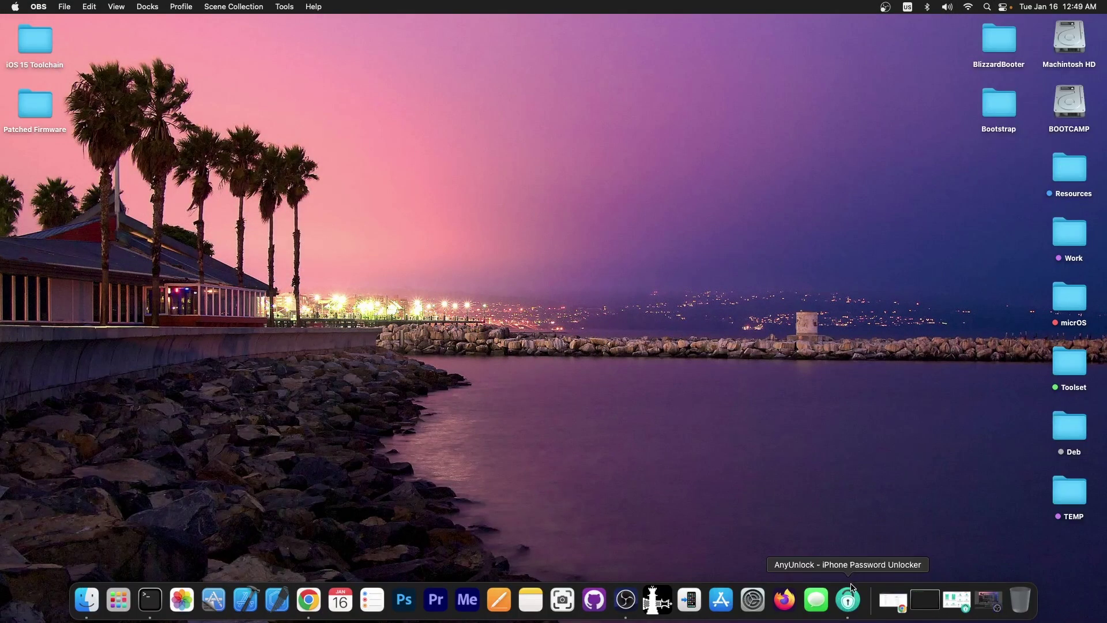
# Step: Bring Chrome forward showing the RootHide/Bootstrap GitHub repository, whose latest commit is beta 4.3
pyautogui.click(848, 600)
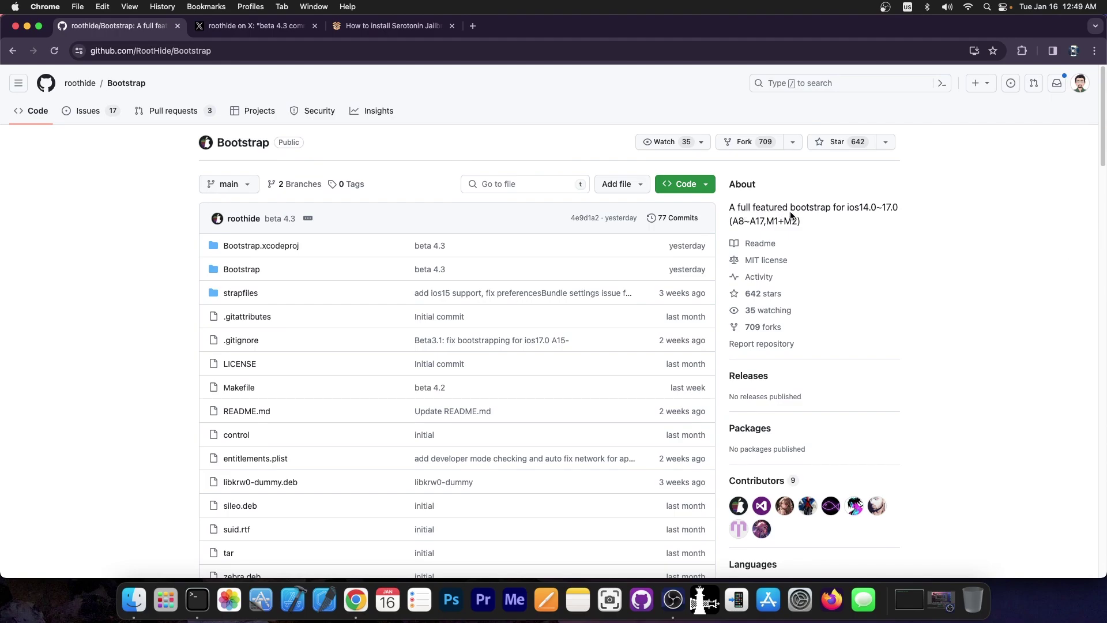
# Step: Highlight the supported iOS range in the repository description, then switch to the roothide post on X
pyautogui.moveTo(858, 209); pyautogui.dragTo(895, 206)
pyautogui.click(885, 217)
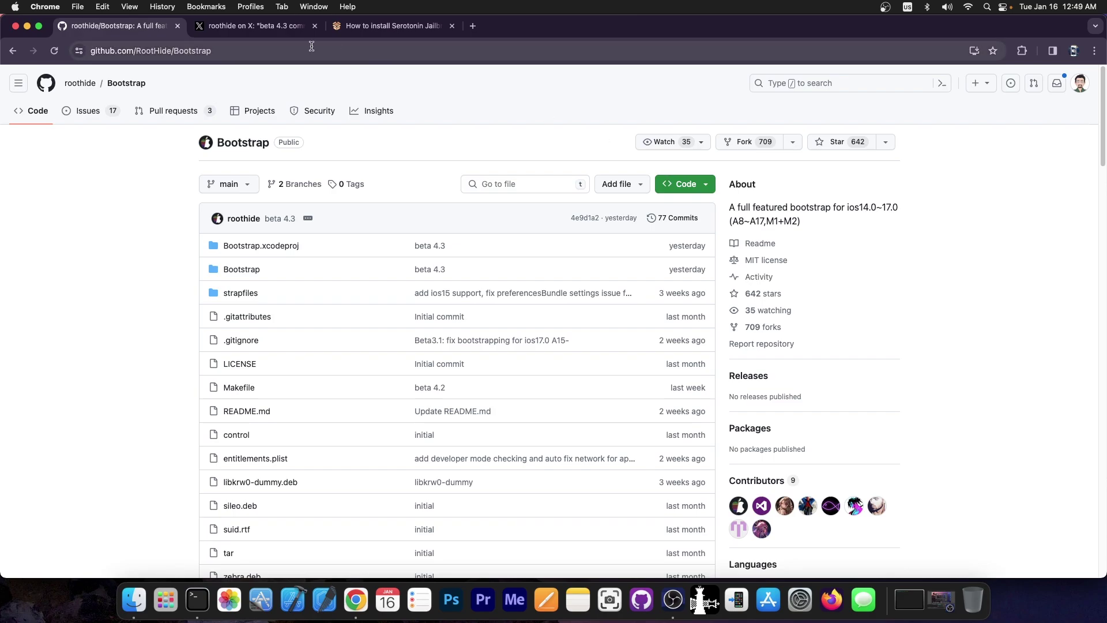
pyautogui.click(254, 26)
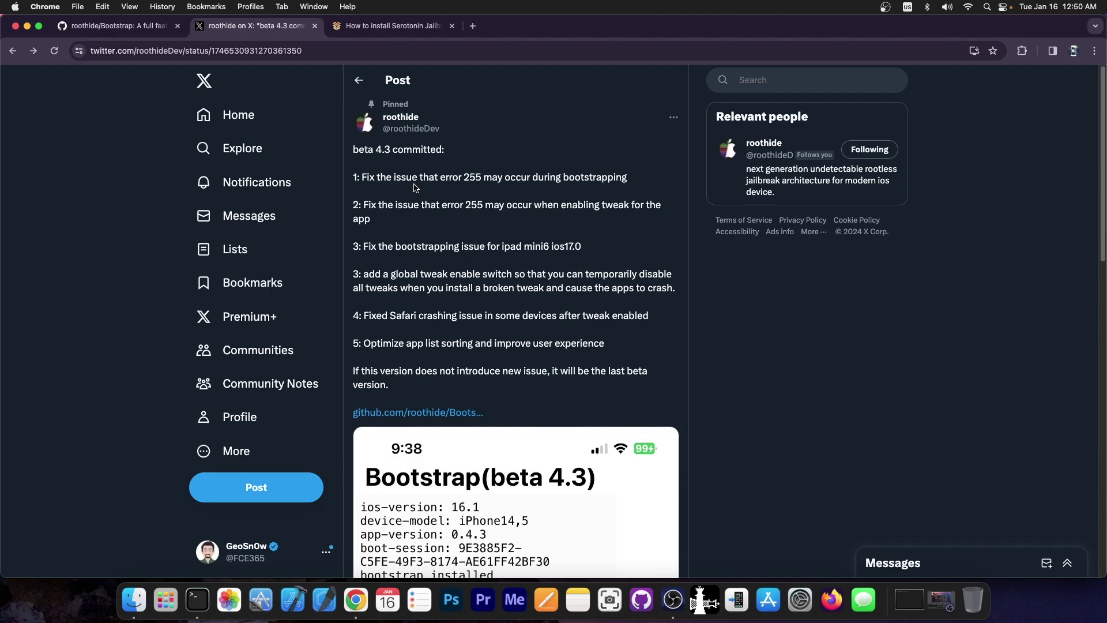
# Step: Scroll down through the beta 4.3 changelog post to reach the Bootstrap screenshot
pyautogui.scroll(-1, 642, 190)
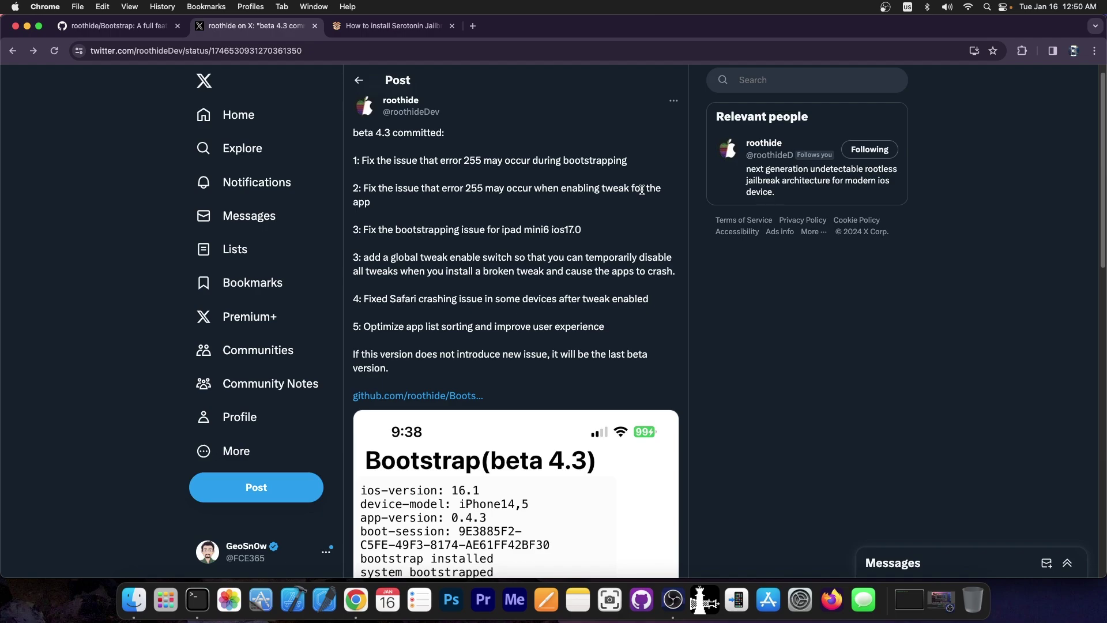
pyautogui.scroll(-1, 582, 219)
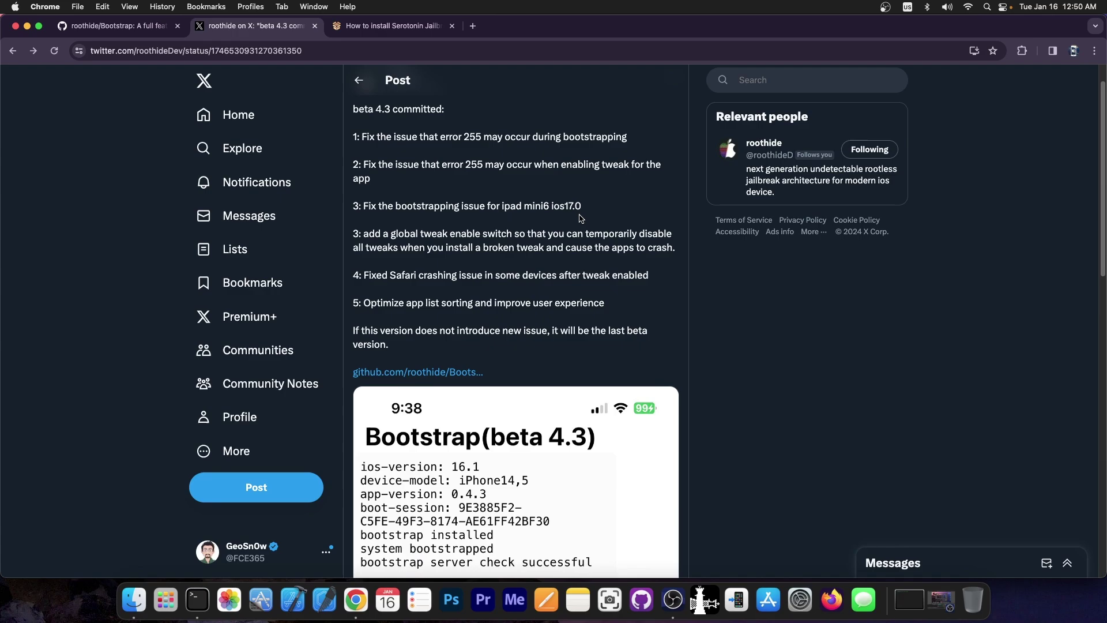
pyautogui.scroll(-1, 579, 217)
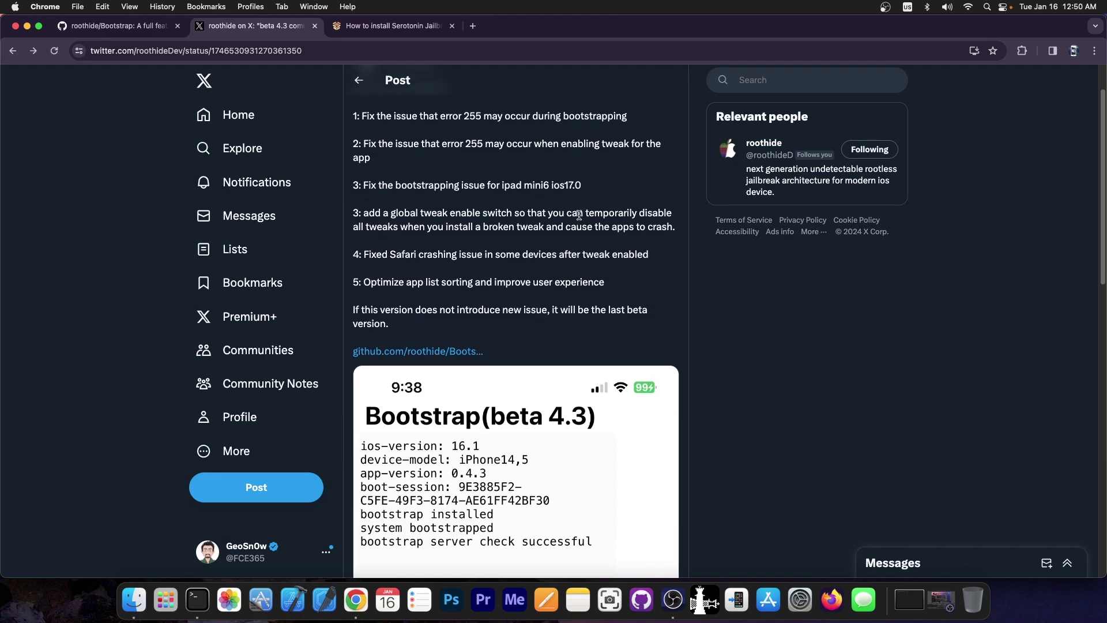
pyautogui.scroll(-10, 579, 216)
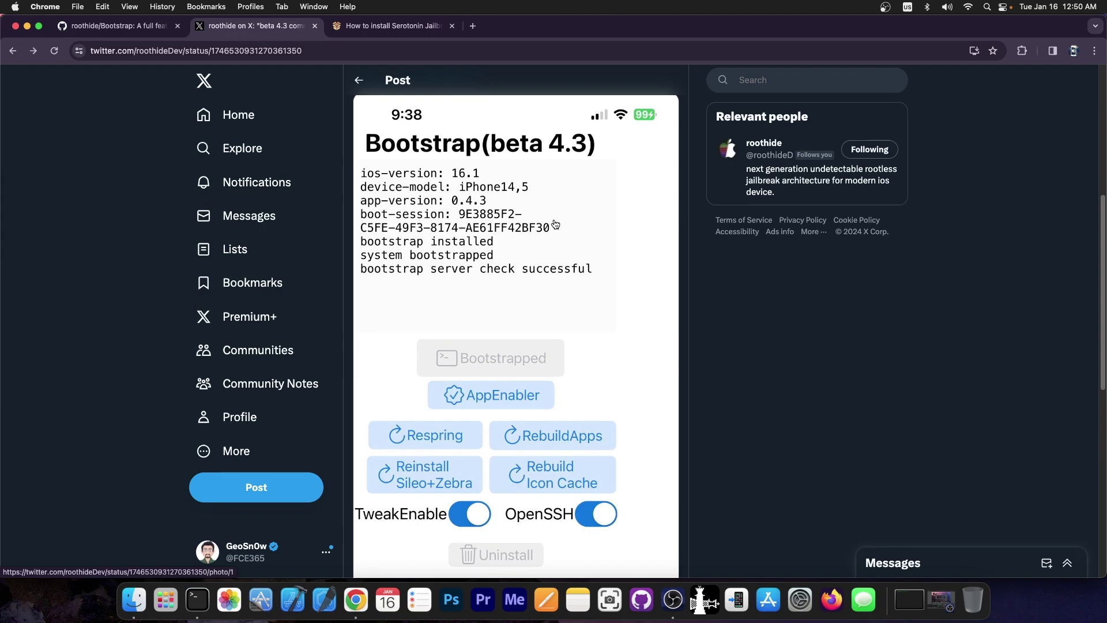
# Step: Enlarge the Bootstrap beta 4.3 screenshot, then close the photo viewer
pyautogui.click(537, 252)
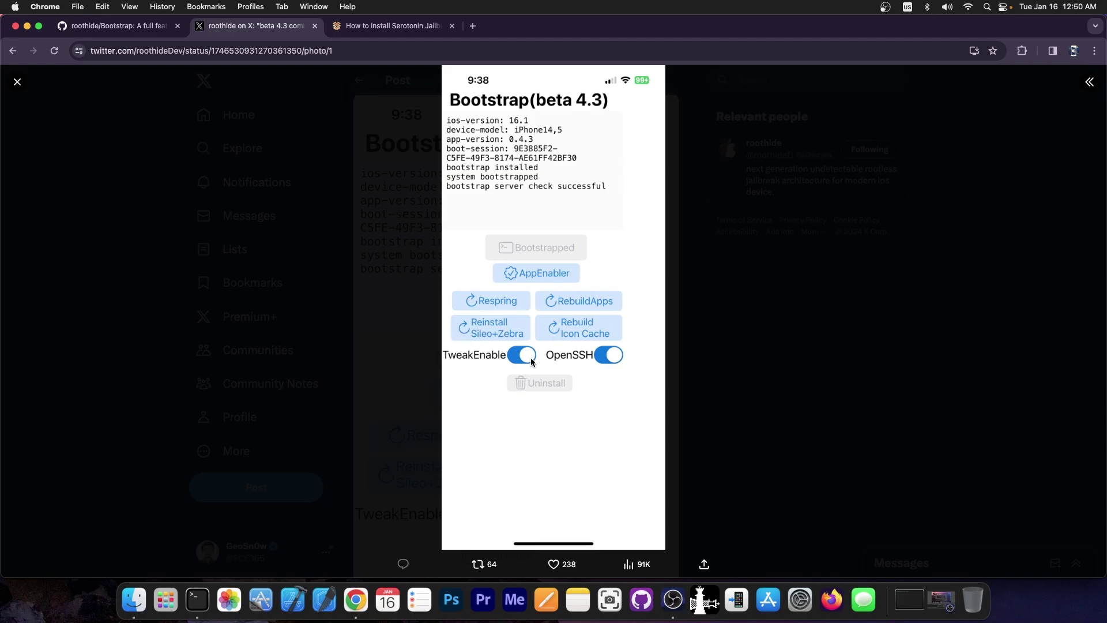
pyautogui.click(840, 331)
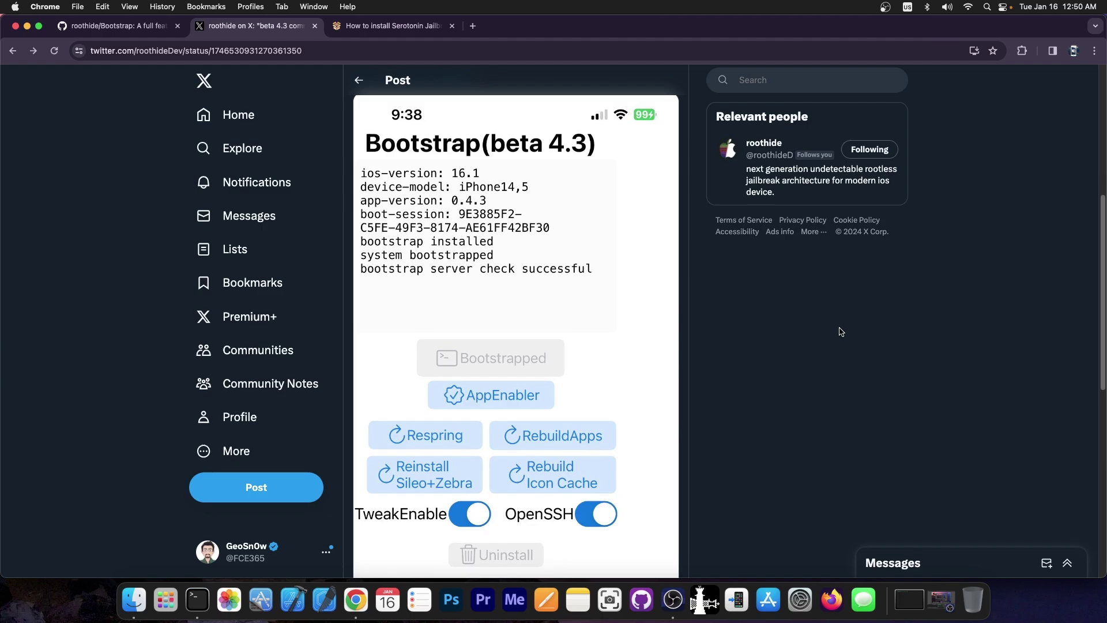
# Step: Open the 'How to install Serotonin Jailbreak' article and scroll through it
pyautogui.click(381, 25)
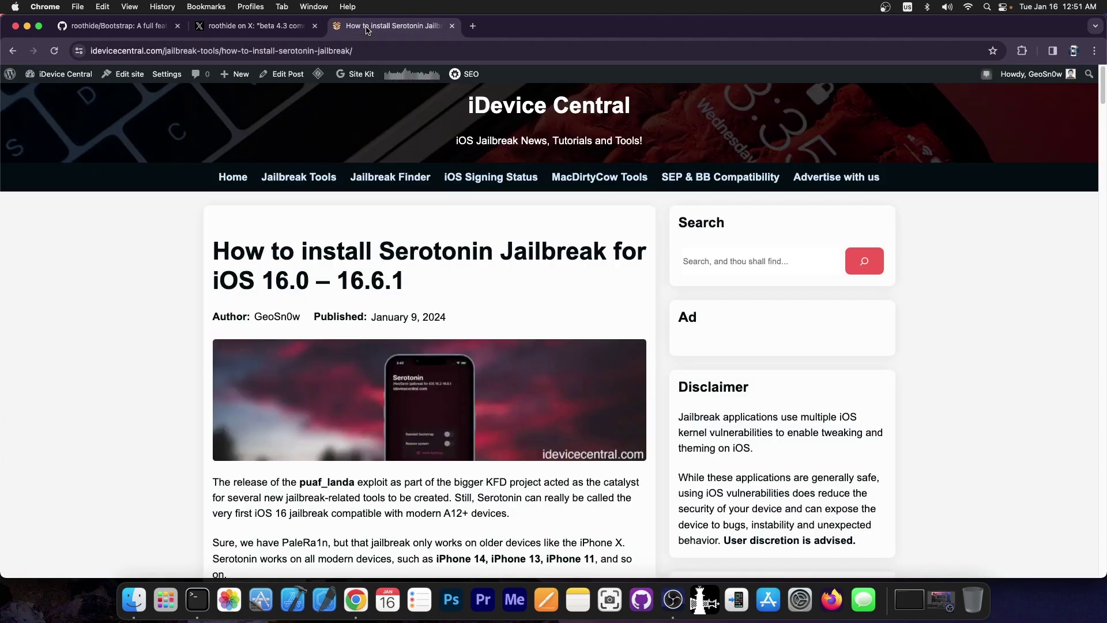
pyautogui.scroll(-3, 140, 165)
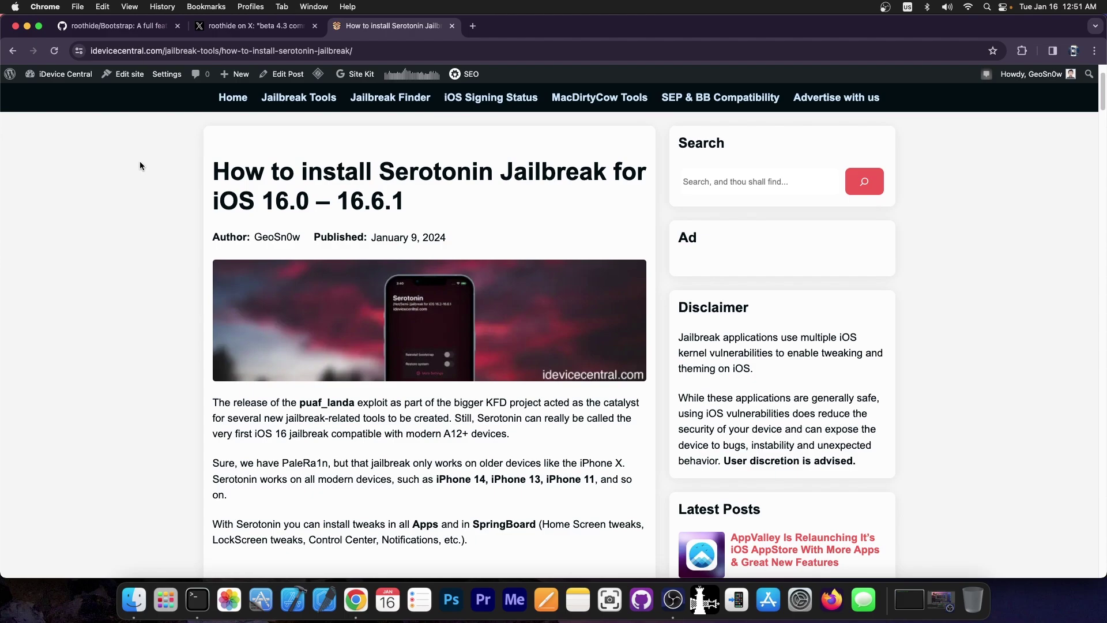
pyautogui.scroll(-10, 140, 166)
pyautogui.scroll(-10, 439, 269)
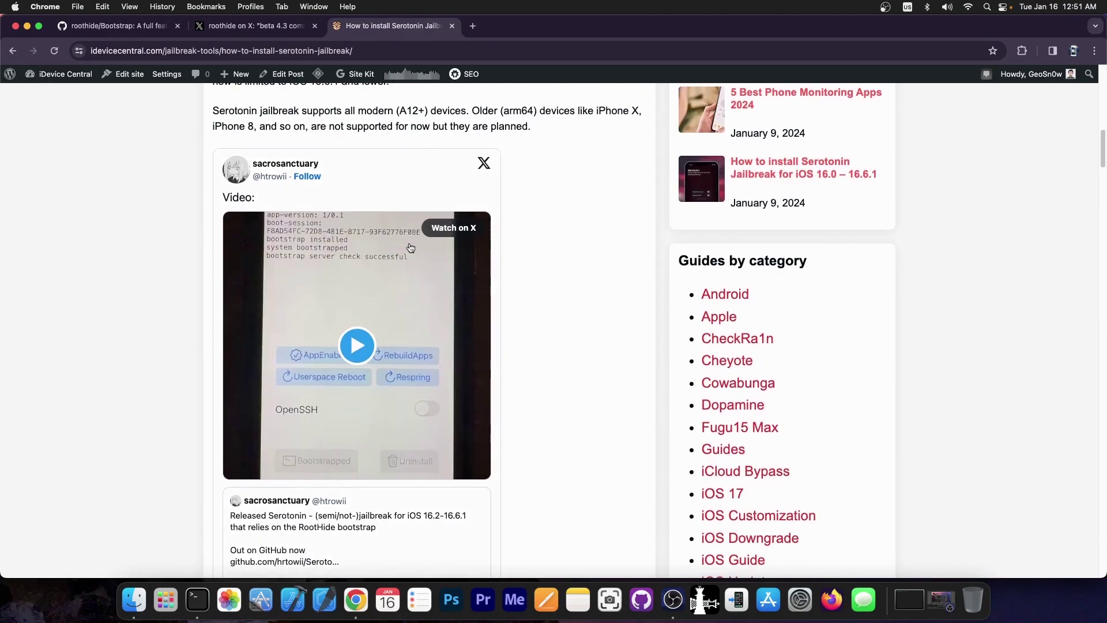
pyautogui.scroll(-3, 409, 246)
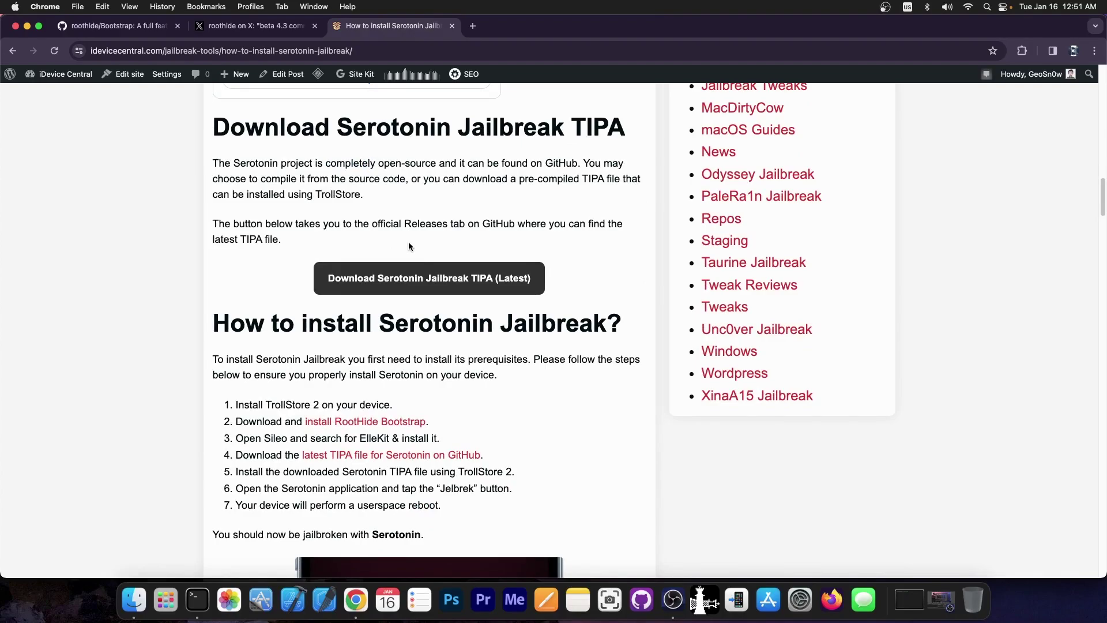
pyautogui.scroll(-12, 408, 243)
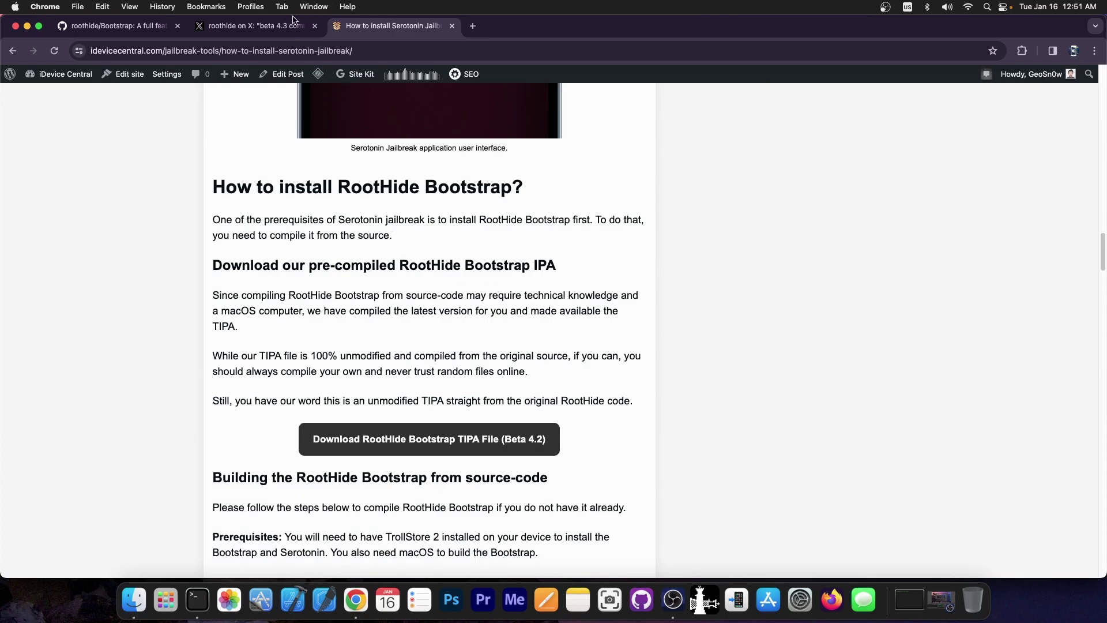
# Step: Return to the Bootstrap GitHub repository and show its Code clone options
pyautogui.click(123, 26)
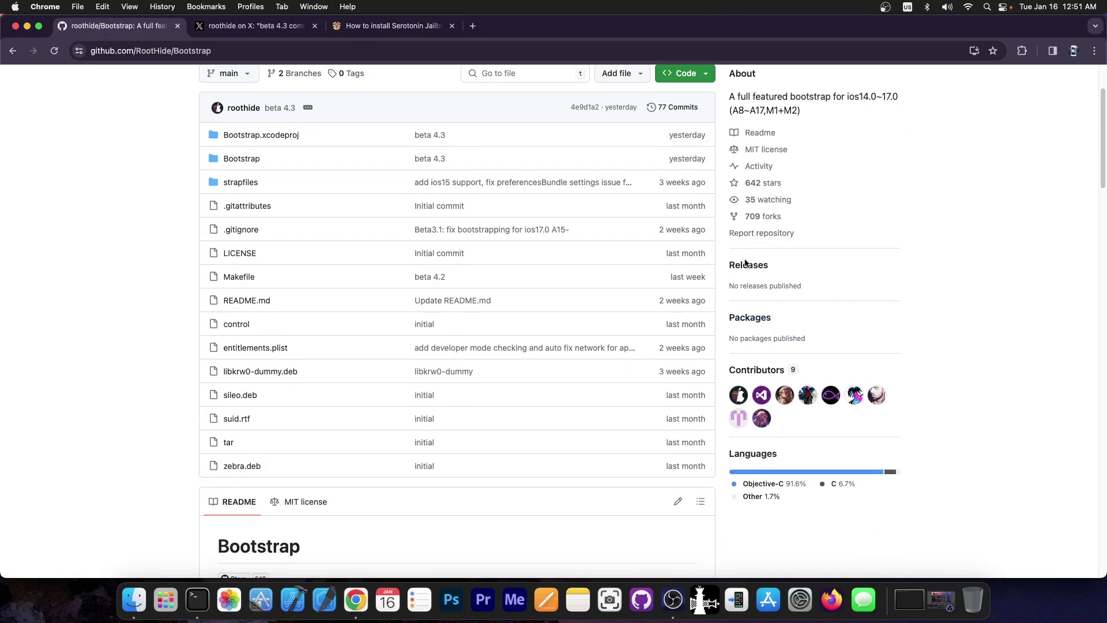
pyautogui.scroll(3, 652, 194)
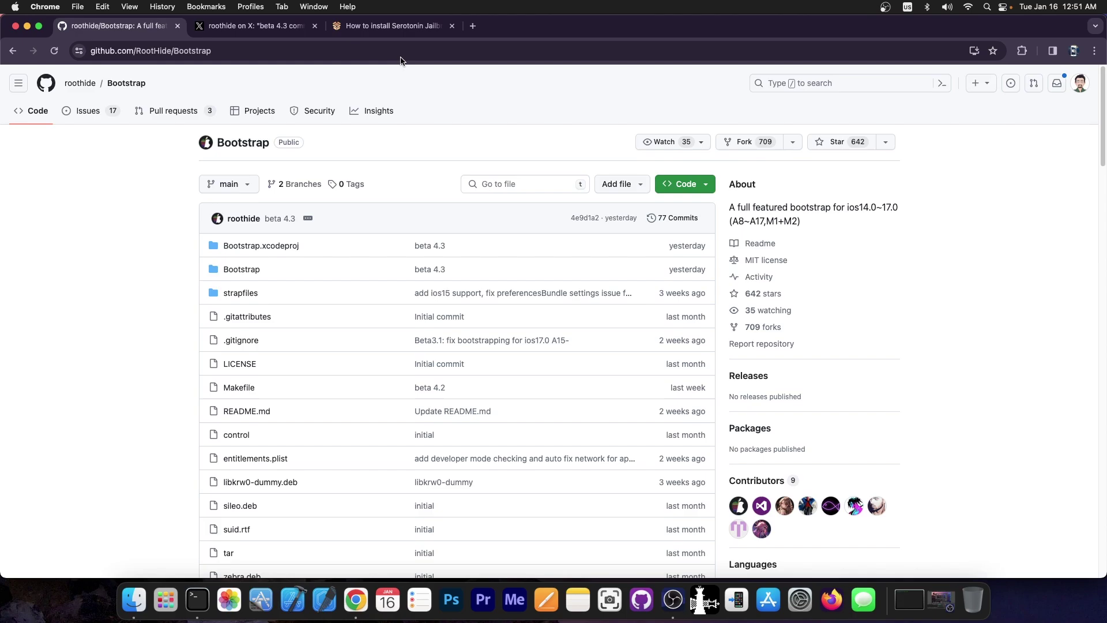
pyautogui.click(362, 27)
pyautogui.scroll(-6, 461, 162)
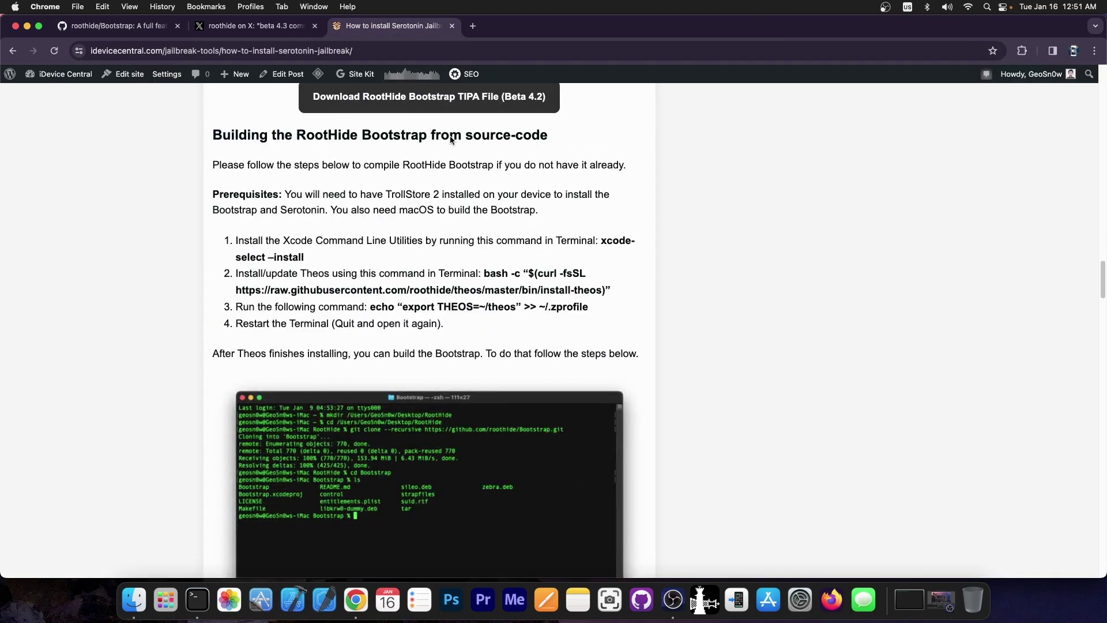
pyautogui.press('super+1')
pyautogui.click(682, 185)
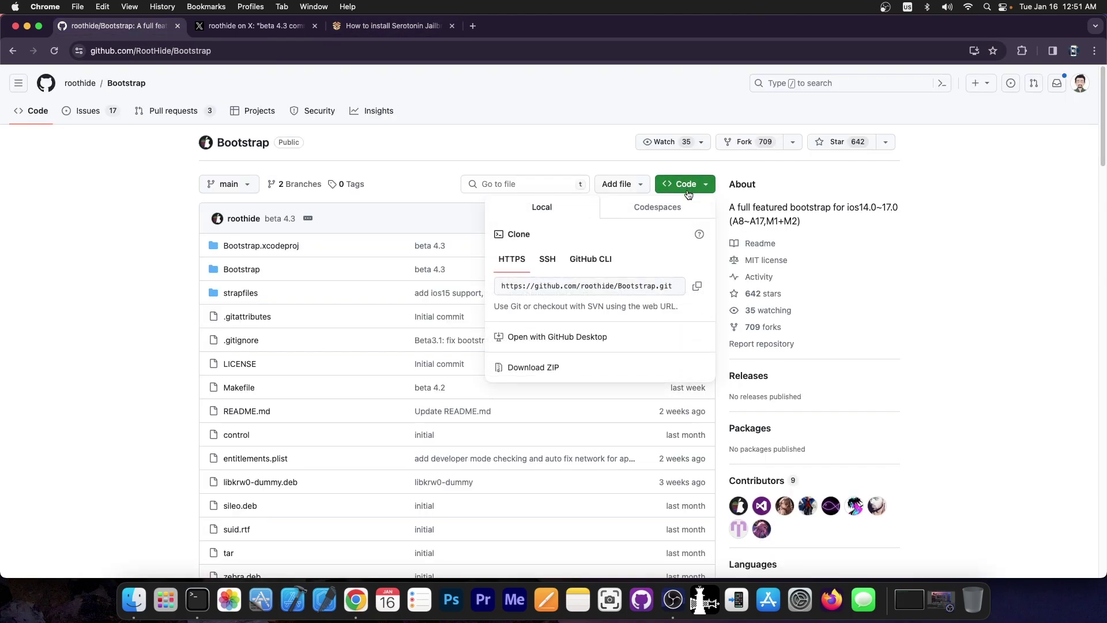
# Step: Rerun 'gmake -j$(sysctl -n hw.ncpu) package' in Terminal and enlarge the window to watch output
pyautogui.click(28, 27)
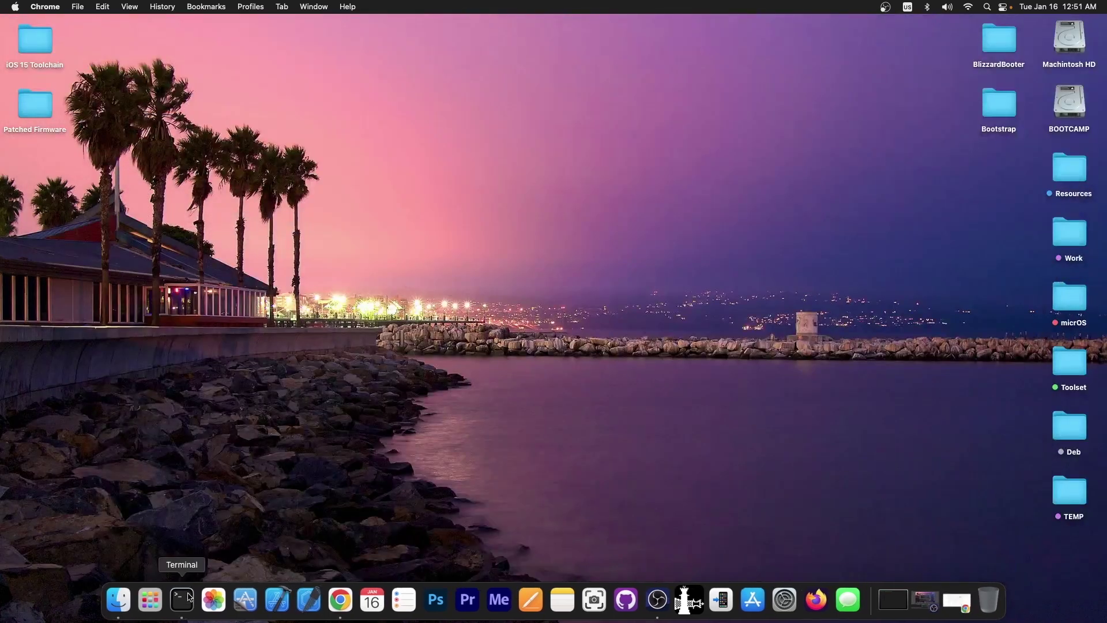
pyautogui.click(196, 599)
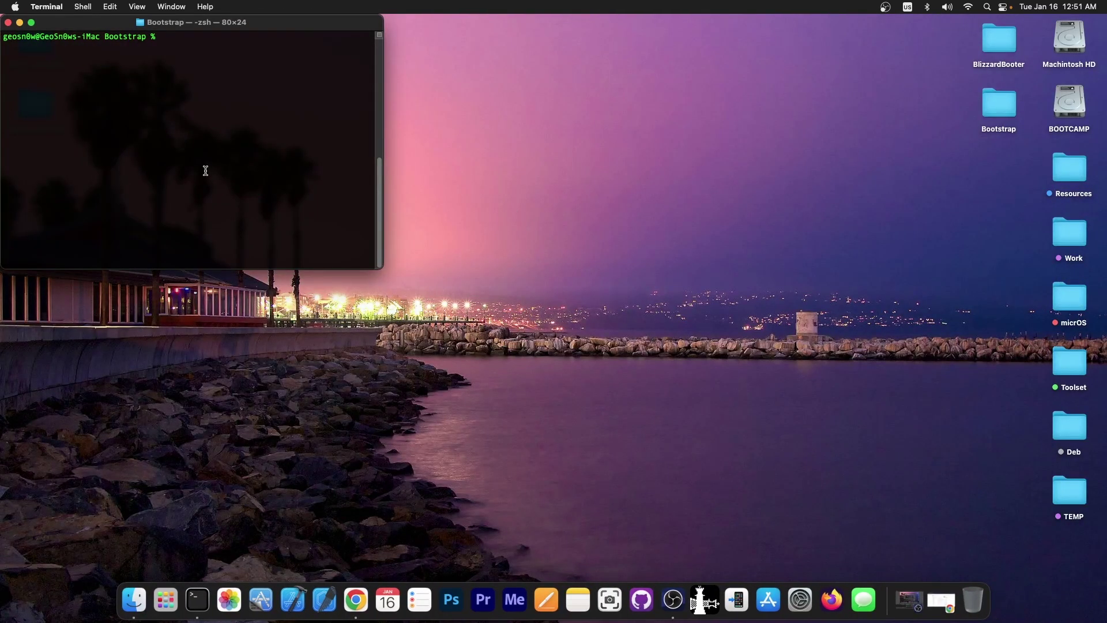
pyautogui.press('Up')
pyautogui.press('Up')
pyautogui.press('Up')
pyautogui.press('Return')
pyautogui.moveTo(363, 268); pyautogui.dragTo(362, 319)
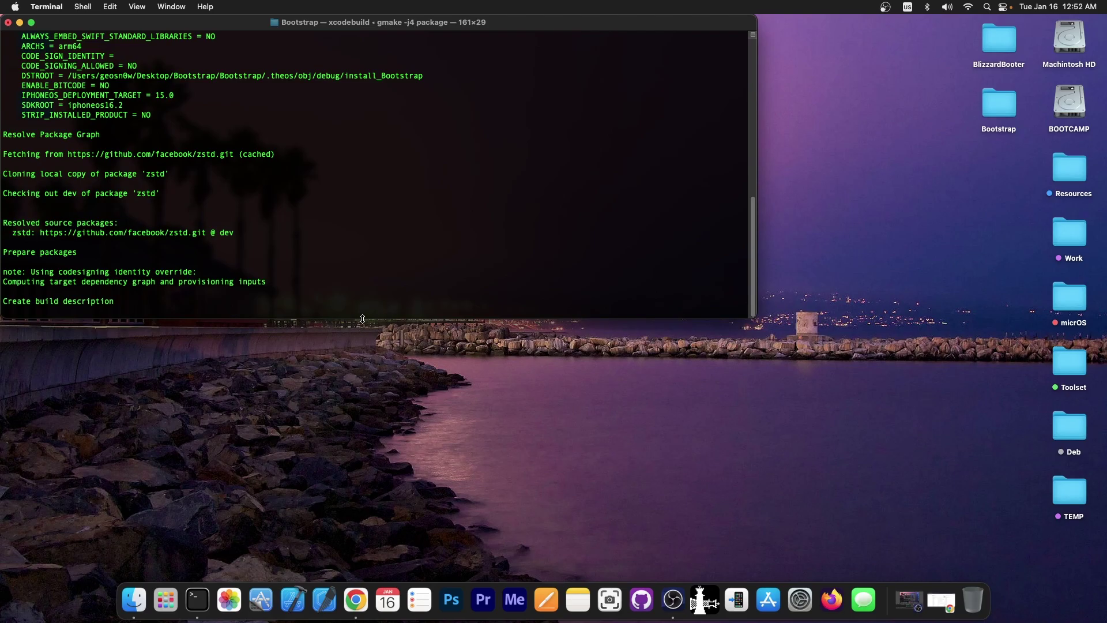
pyautogui.click(941, 601)
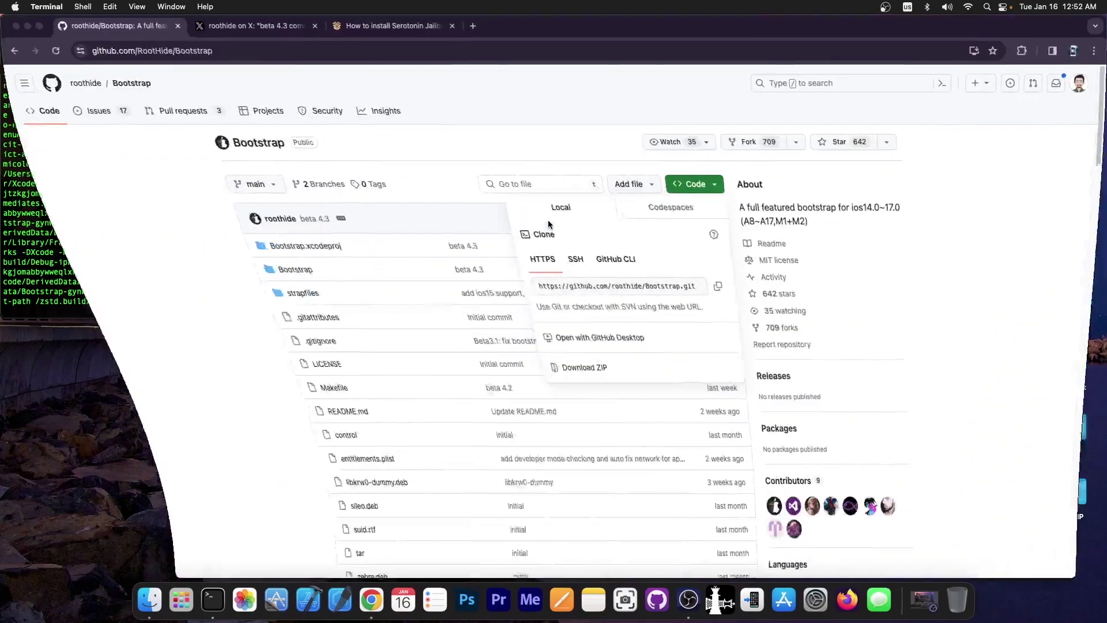
pyautogui.click(392, 25)
pyautogui.scroll(4, 442, 243)
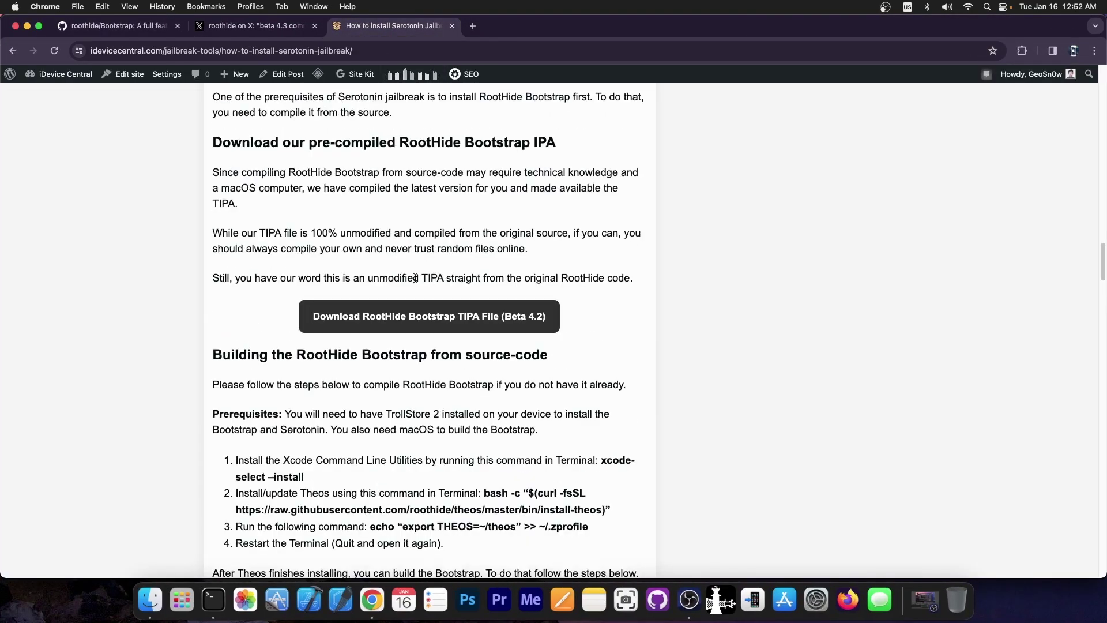
pyautogui.scroll(-9, 346, 249)
pyautogui.scroll(-10, 346, 249)
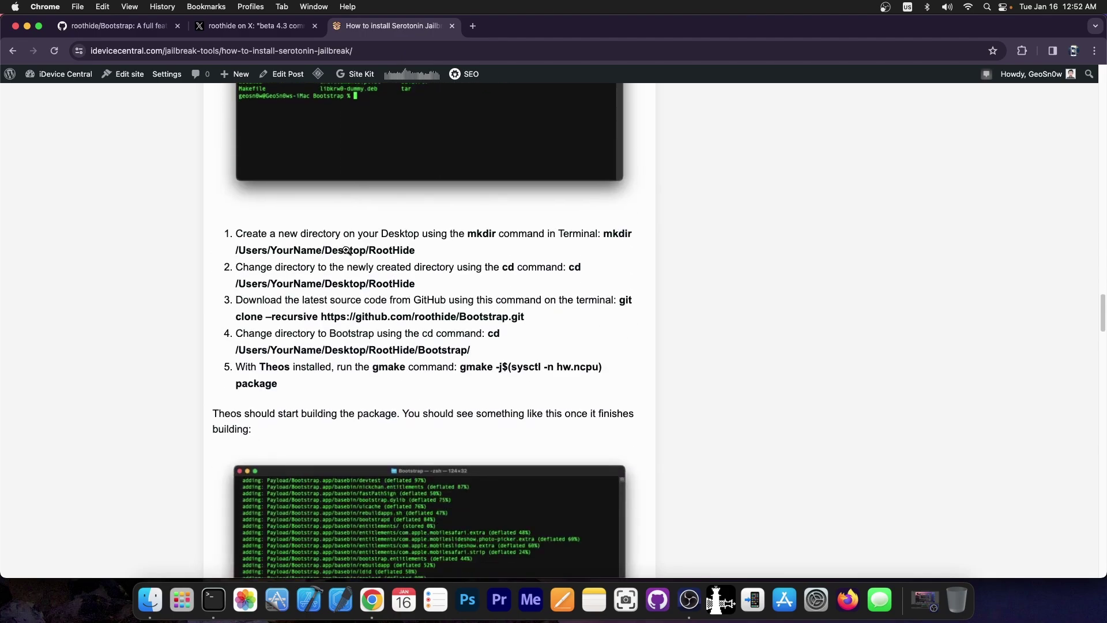
pyautogui.scroll(-4, 346, 249)
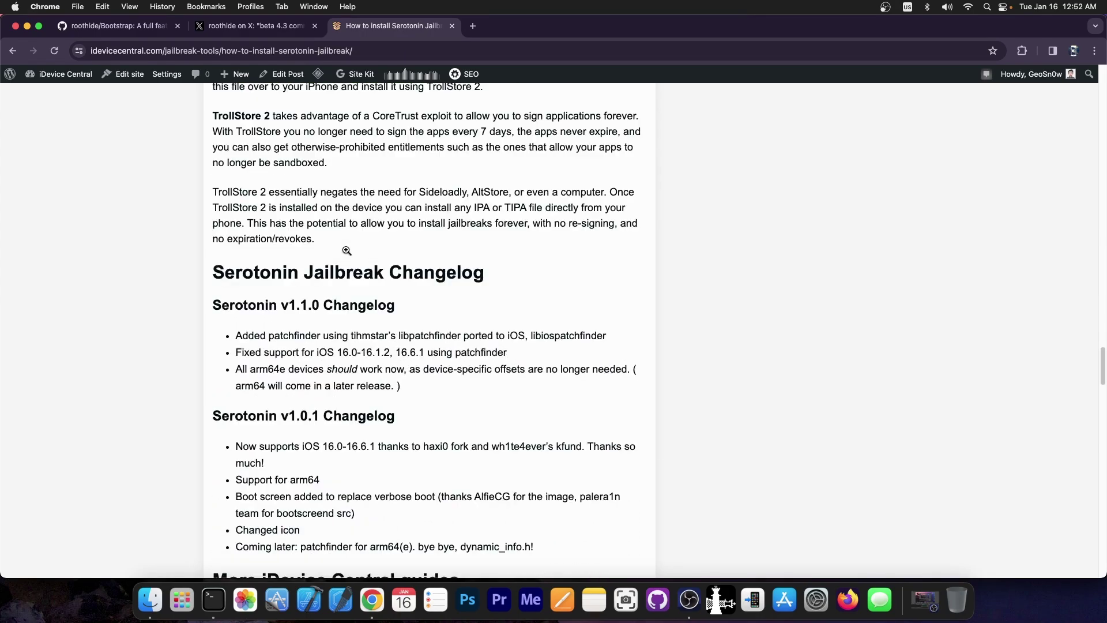
pyautogui.scroll(10, 90, 79)
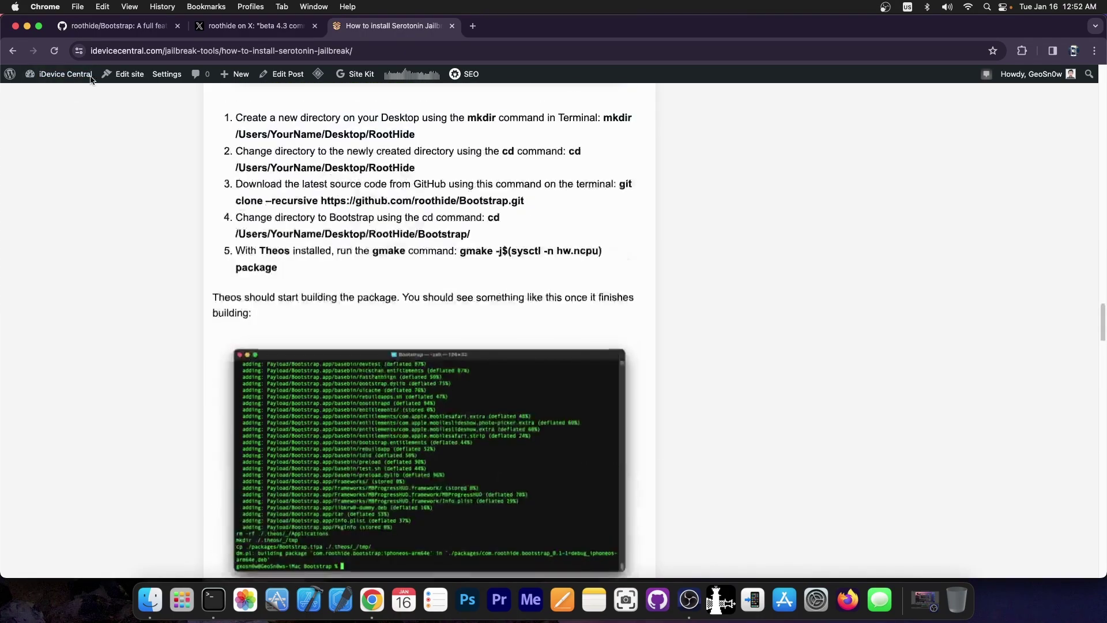
pyautogui.click(27, 26)
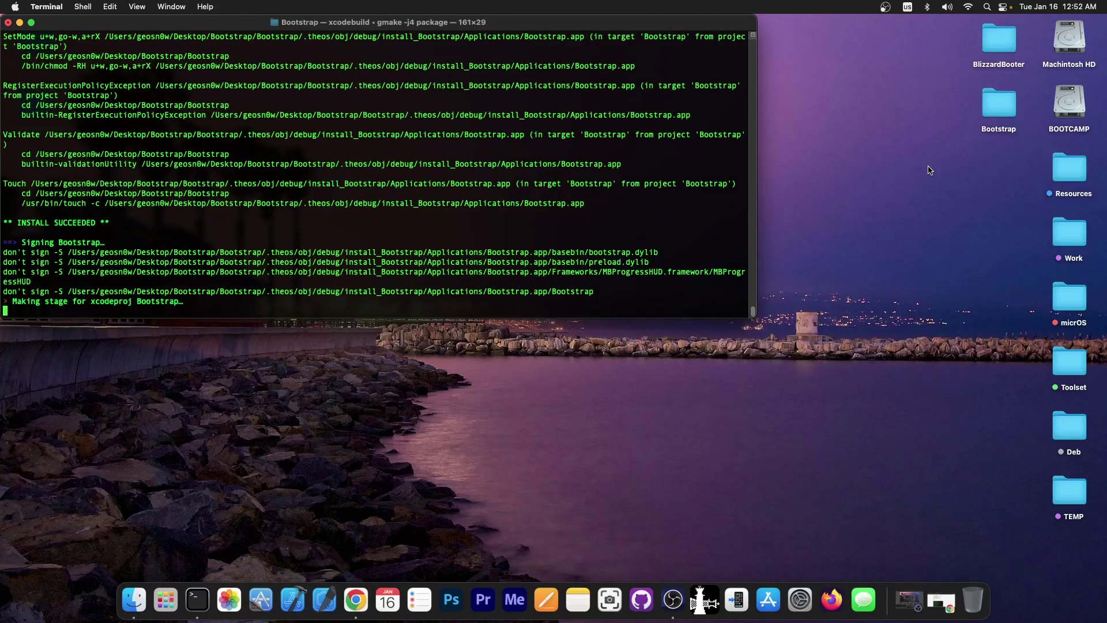
# Step: Open the Bootstrap > Bootstrap > packages folder in Finder
pyautogui.doubleClick(995, 102)
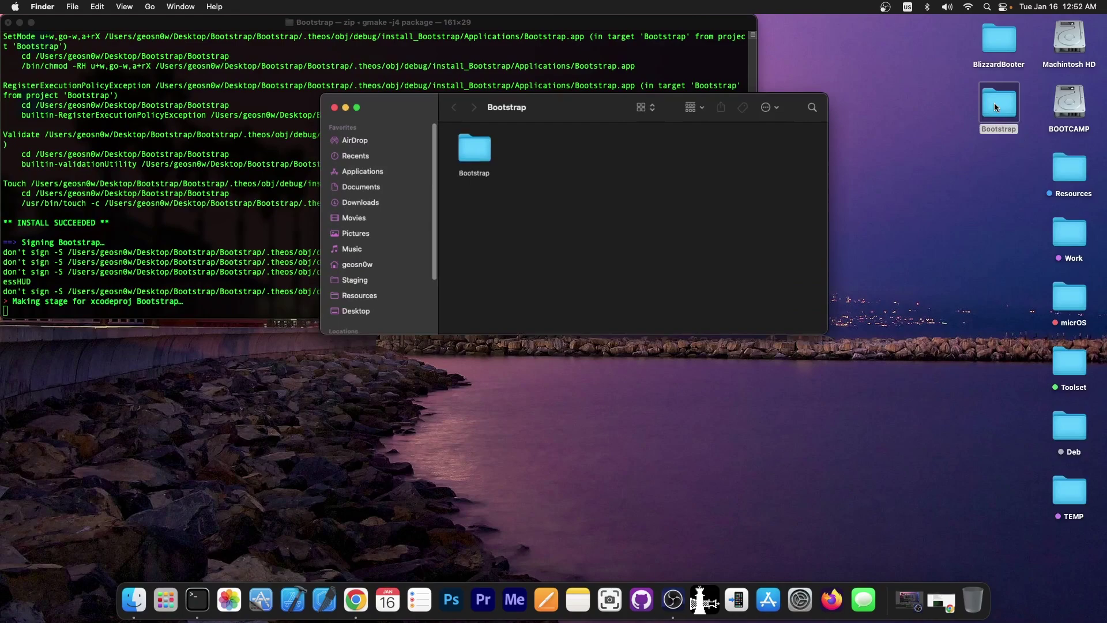
pyautogui.click(448, 152)
pyautogui.doubleClick(448, 151)
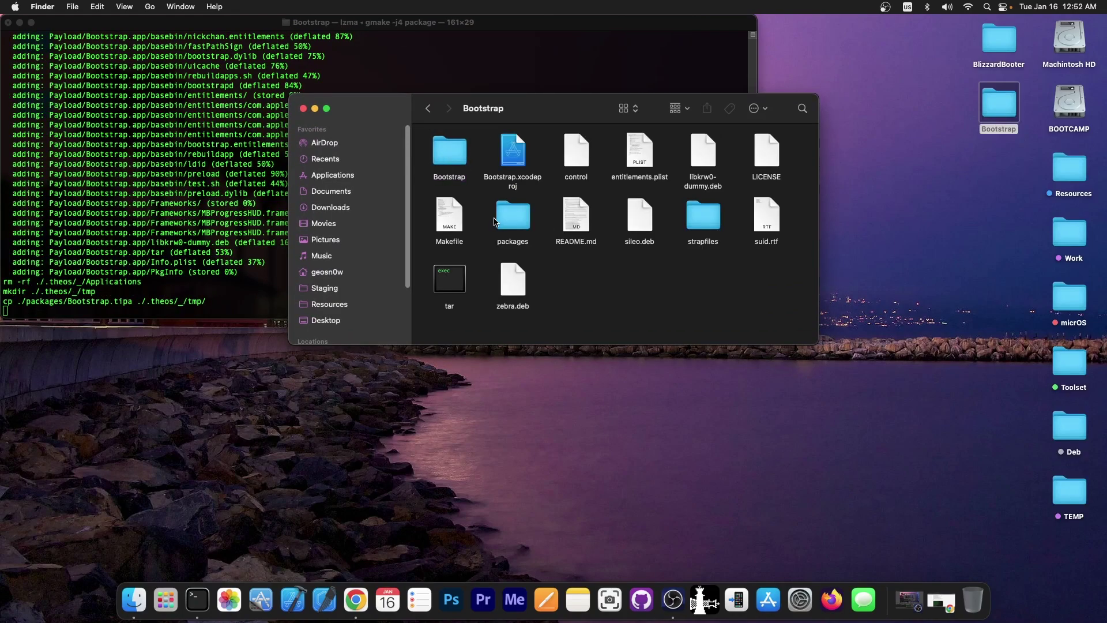
pyautogui.doubleClick(497, 219)
# Step: Copy Bootstrap.tipa onto the desktop, close the Finder window and minimize Terminal
pyautogui.click(447, 178)
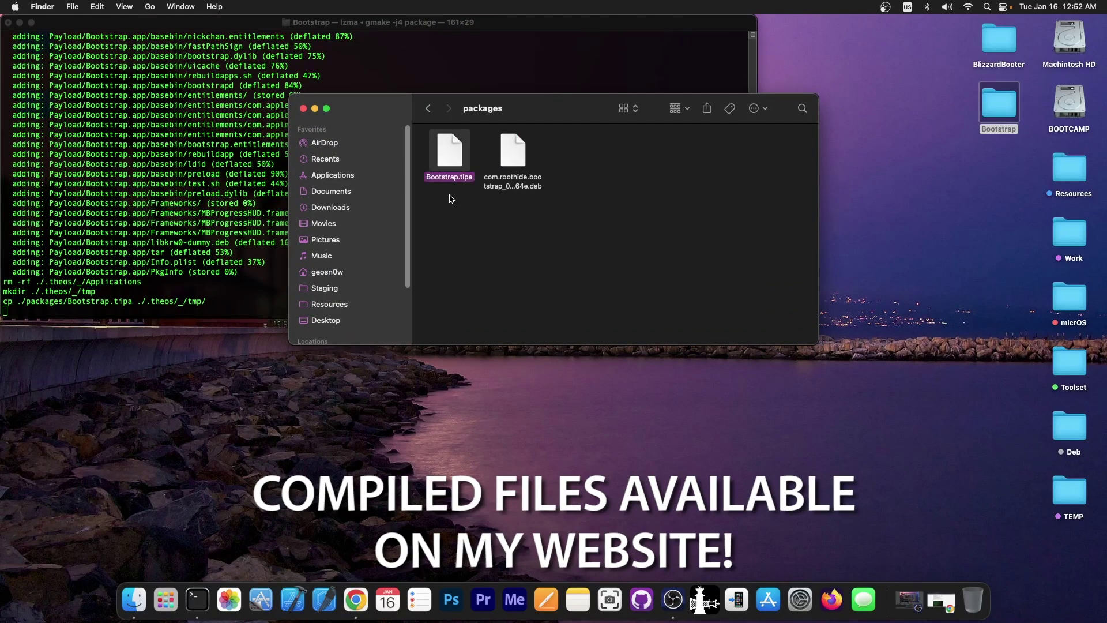
pyautogui.click(503, 184)
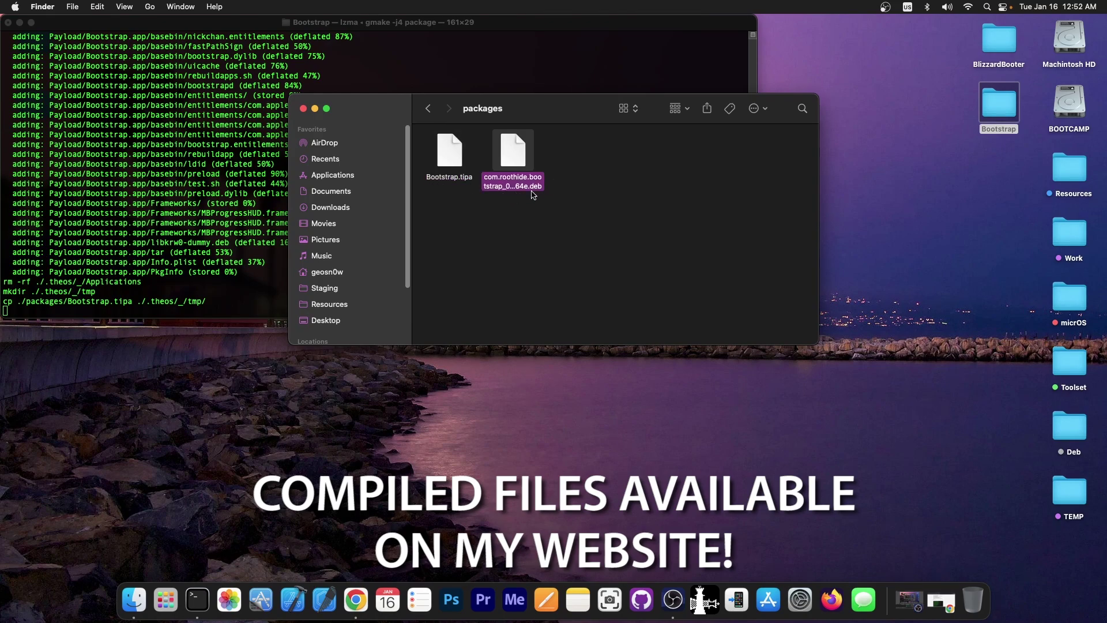
pyautogui.click(443, 152)
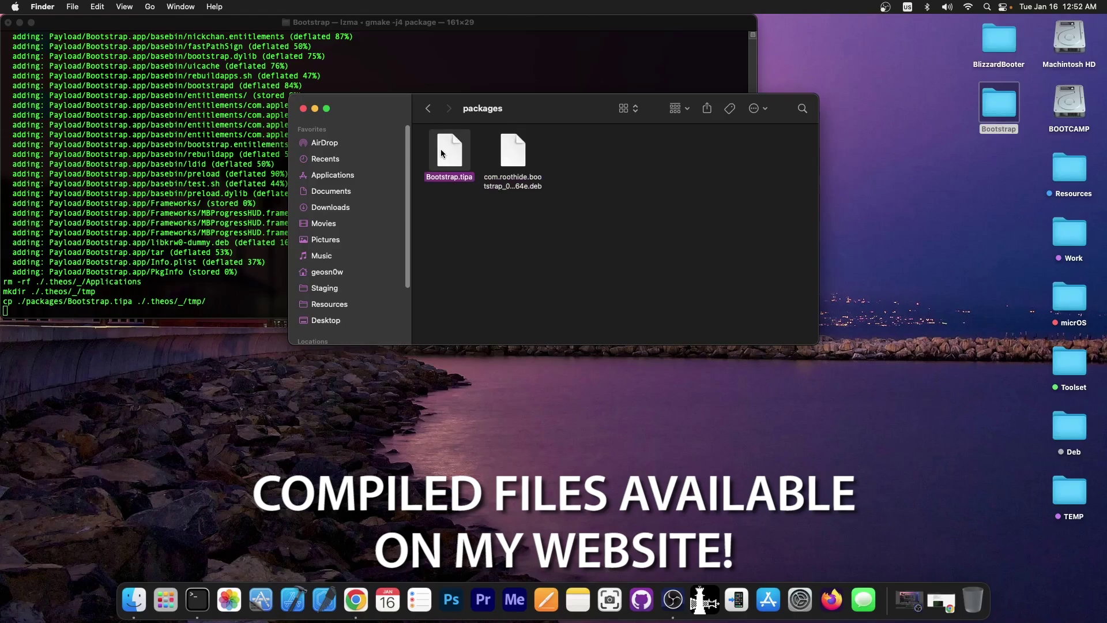
pyautogui.moveTo(719, 102); pyautogui.dragTo(843, 82)
pyautogui.click(303, 109)
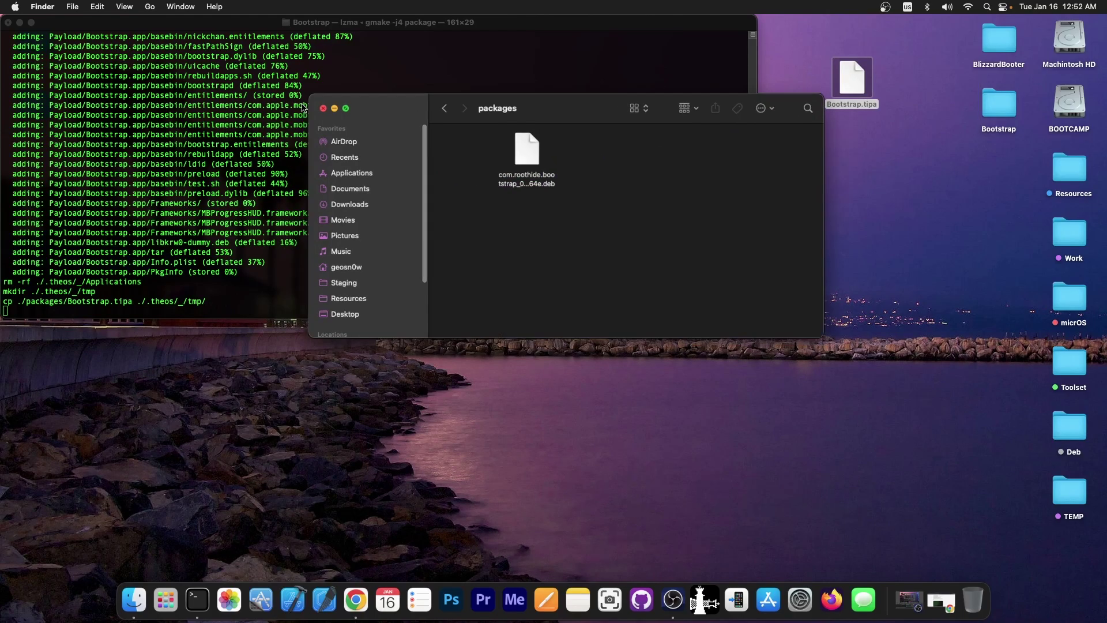
pyautogui.click(19, 22)
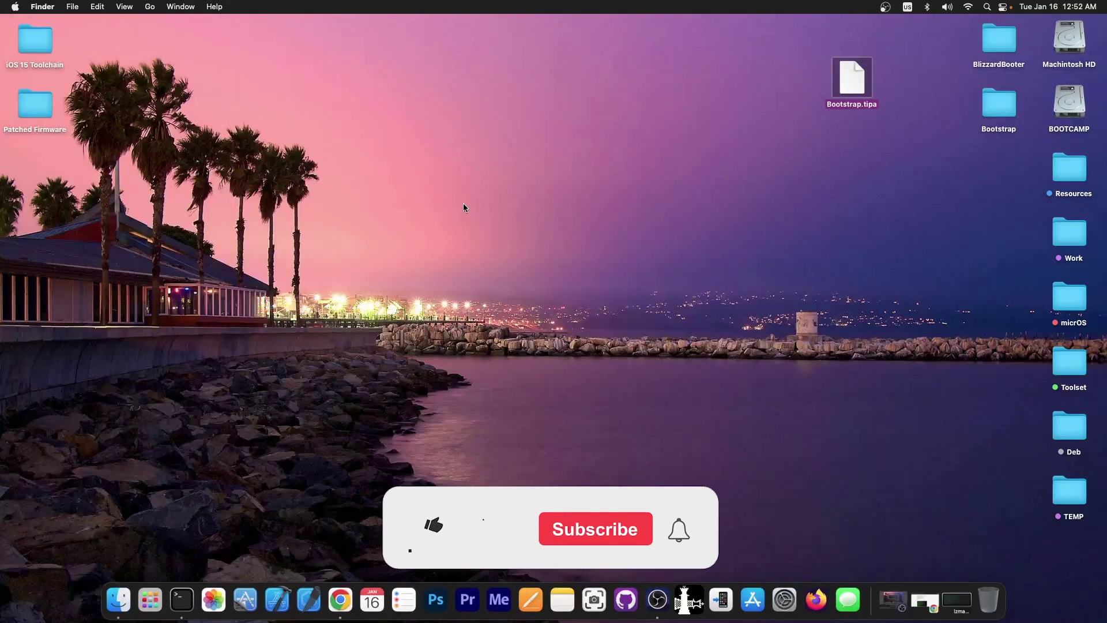